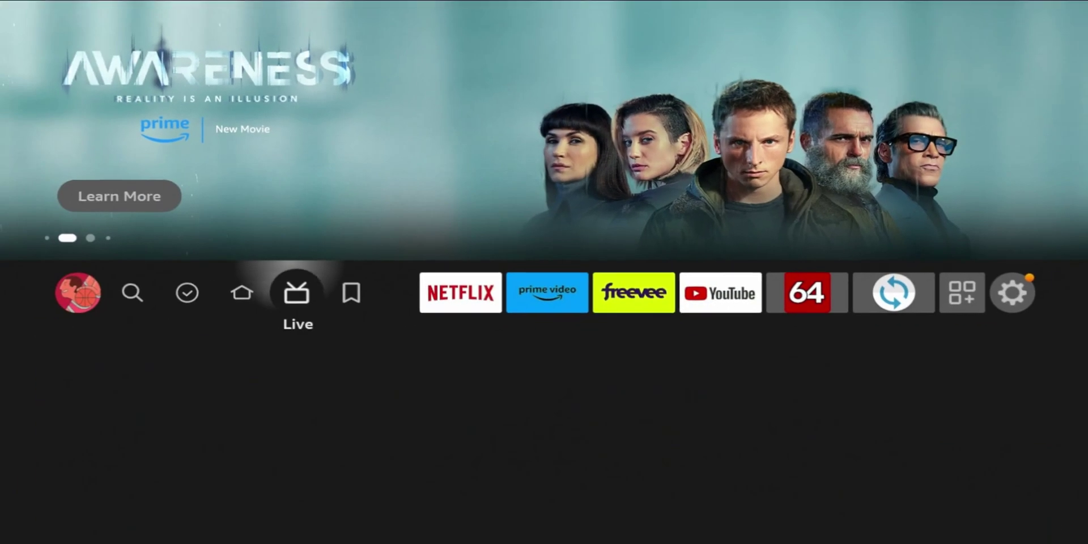
key(Right)
key(Right)
key(Right)
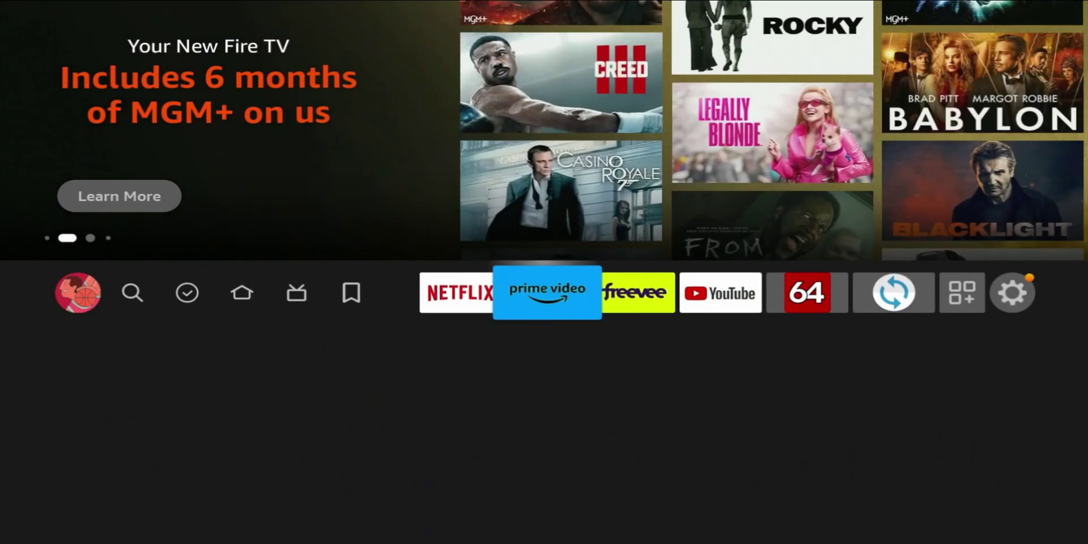
key(Right)
key(Right)
key(Right)
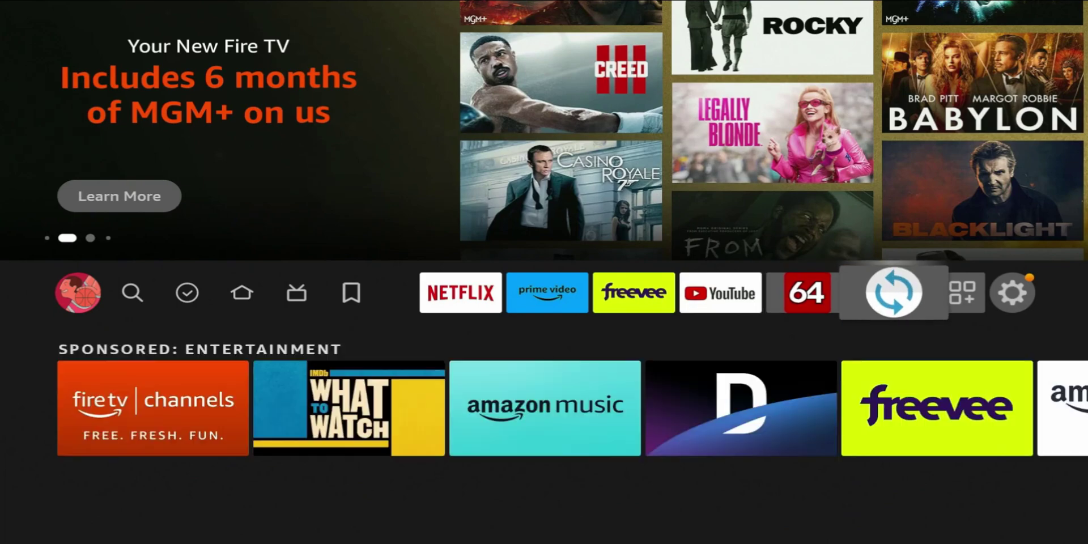
key(Return)
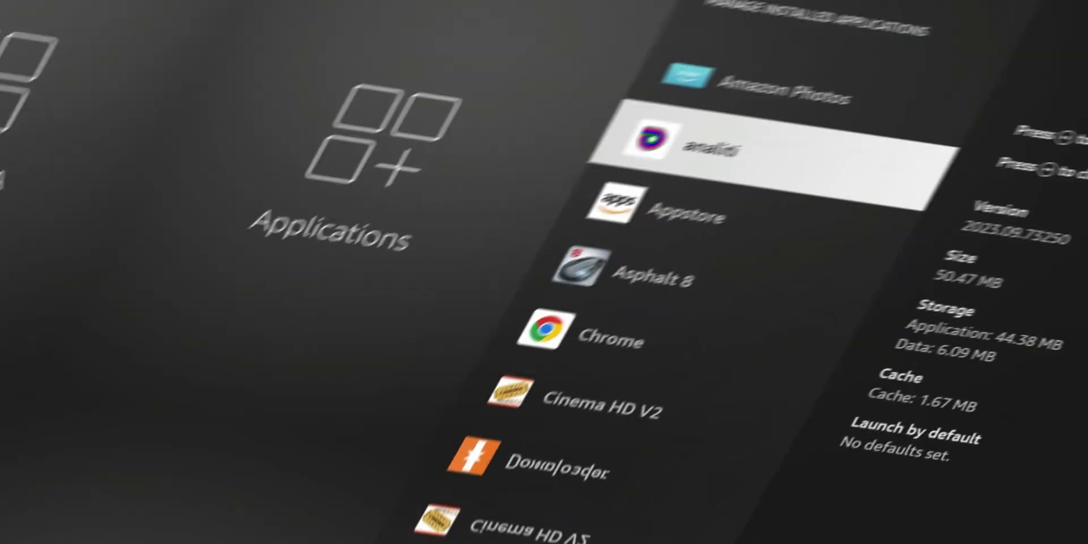
Look through the list of installed applications back up to its beginning.
key(Up)
key(Up)
key(Up)
key(Up)
key(Up)
key(Up)
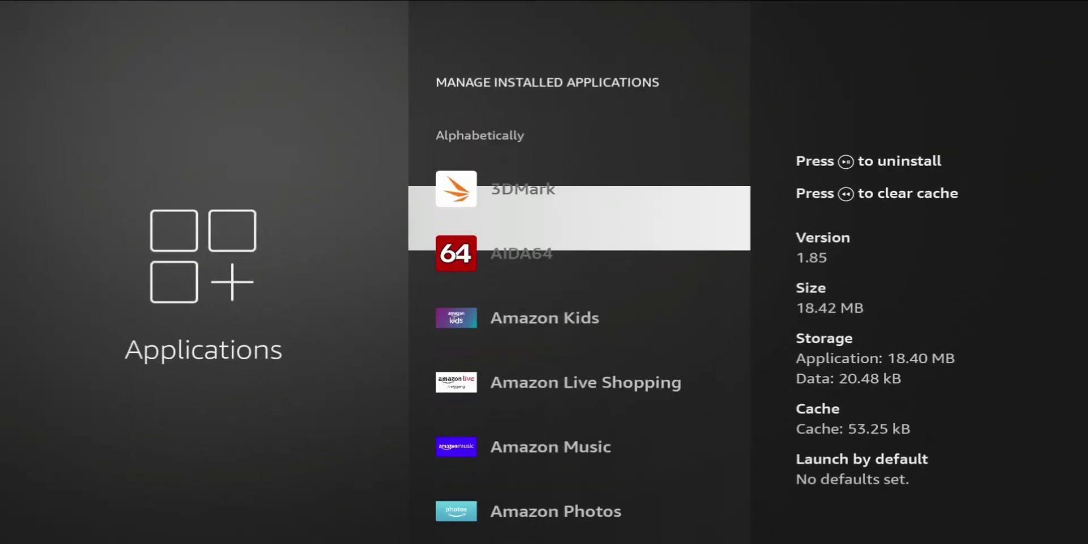
key(Up)
key(Up)
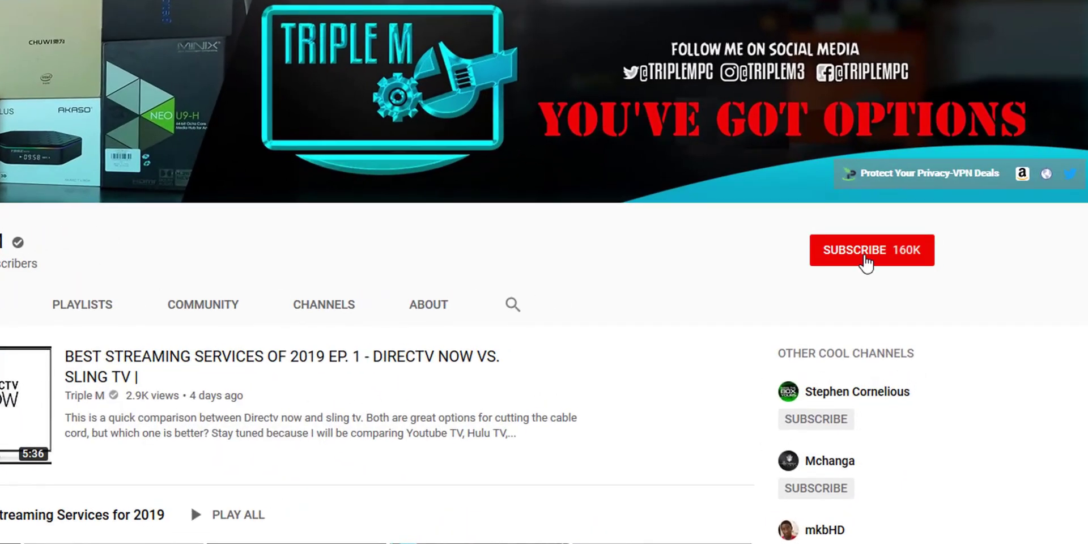
Subscribe to the Triple M YouTube channel and set its notification bell.
click(867, 263)
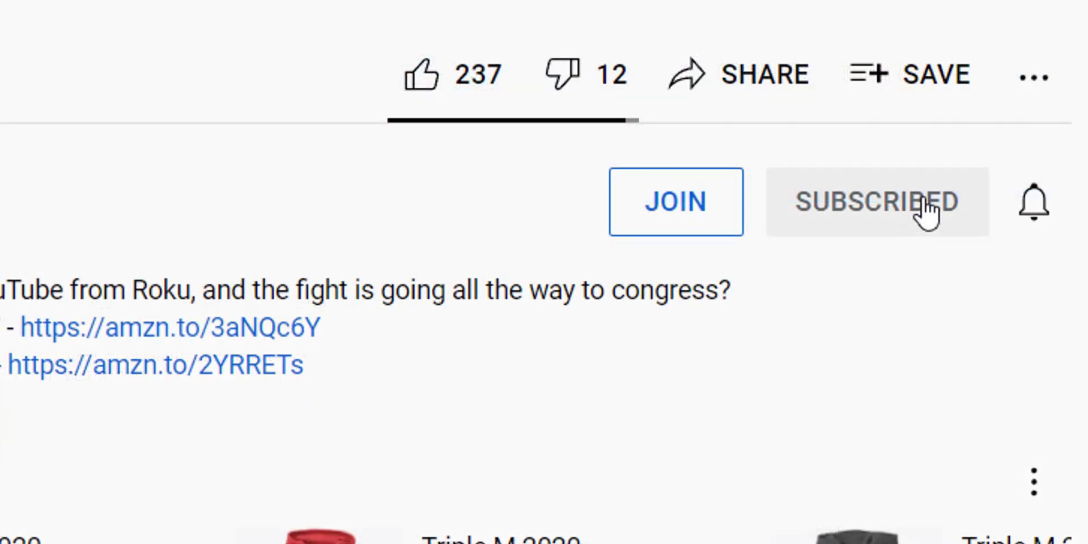
click(1034, 202)
click(911, 300)
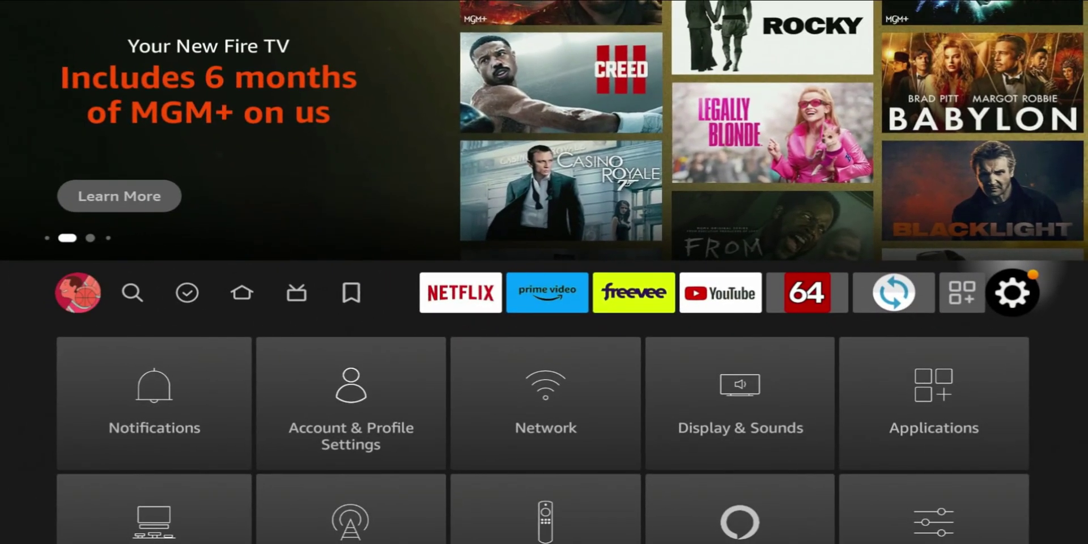
Open the About page of the My Fire TV settings and go through its entries.
key(Down)
key(Down)
key(Down)
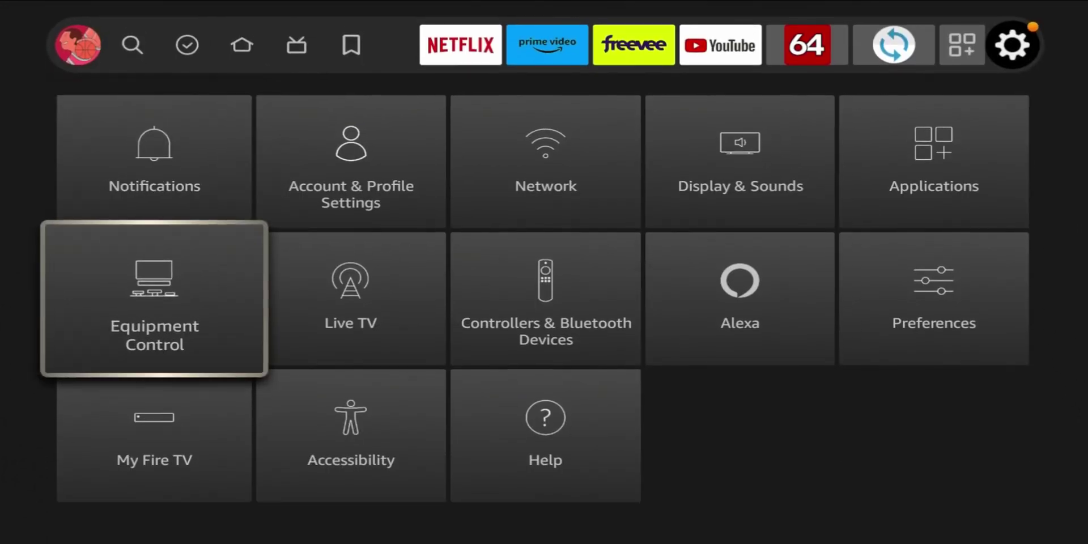
key(Return)
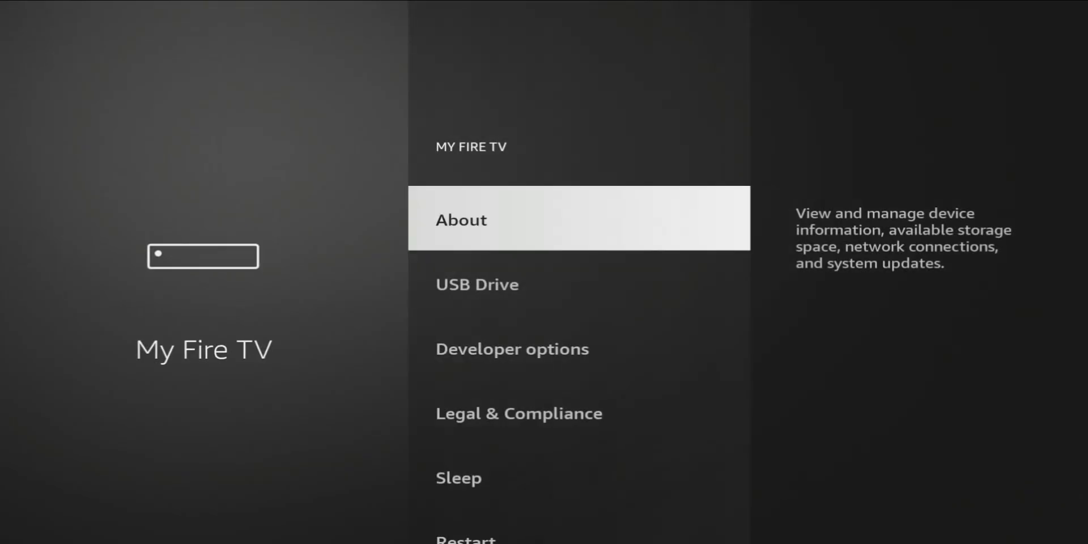
key(Return)
key(Down)
key(Down)
key(Down)
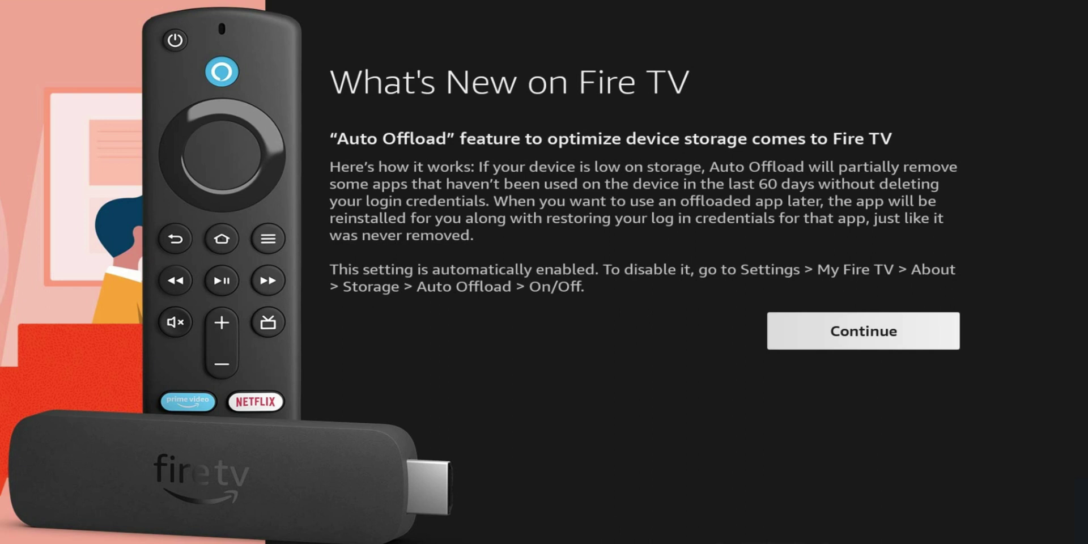
Dismiss the What's New on Fire TV notice and go to the settings tiles.
key(Return)
key(Left)
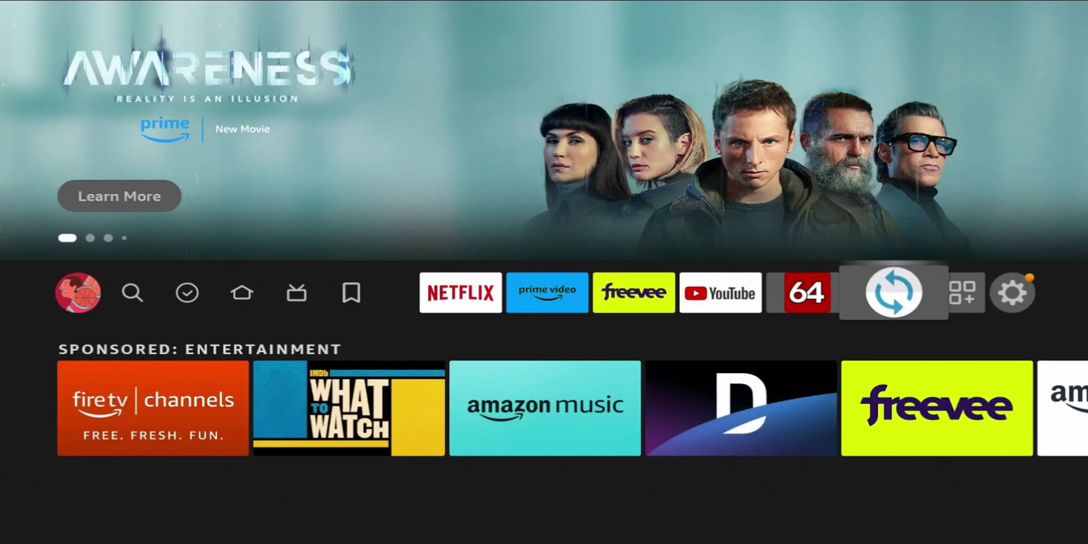
key(Left)
key(Right)
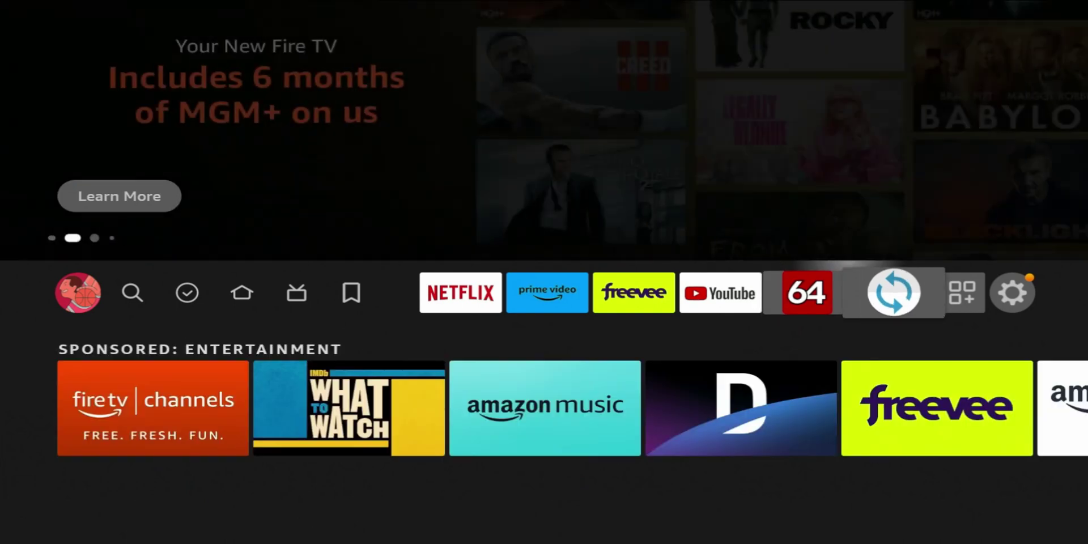
key(Right)
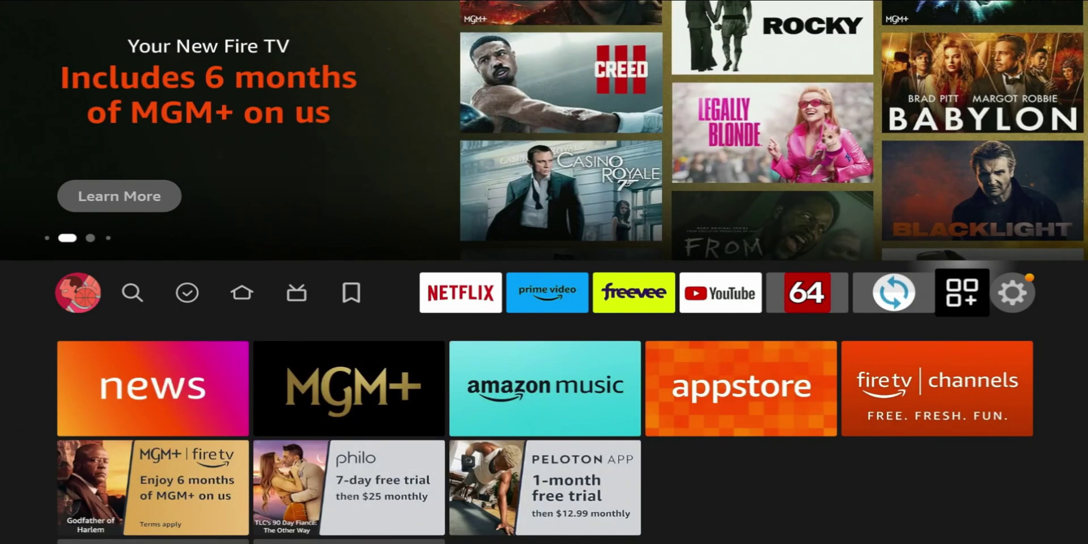
key(Right)
key(Down)
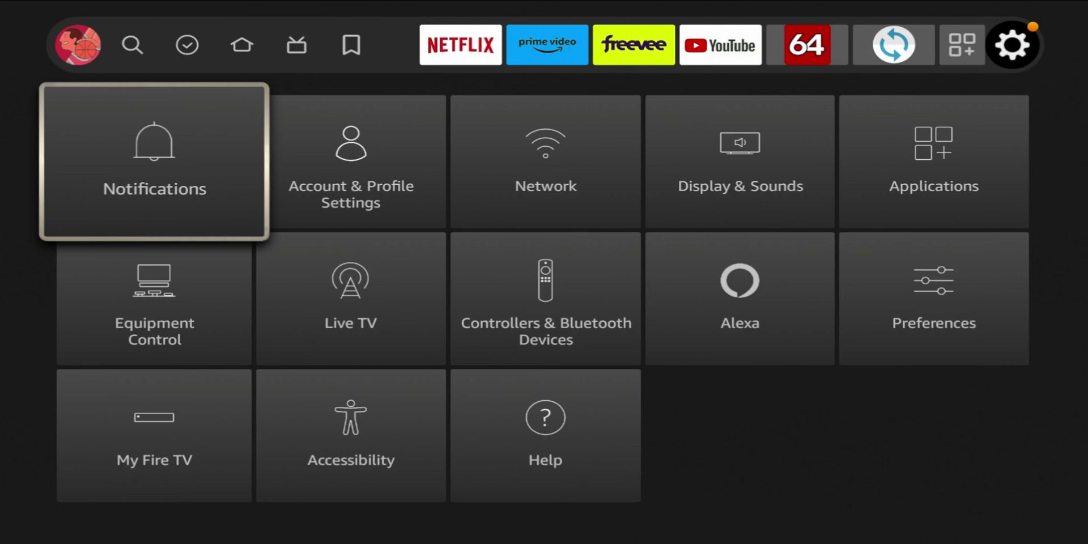
Open Manage Installed Applications in the Applications settings.
key(Right)
key(Right)
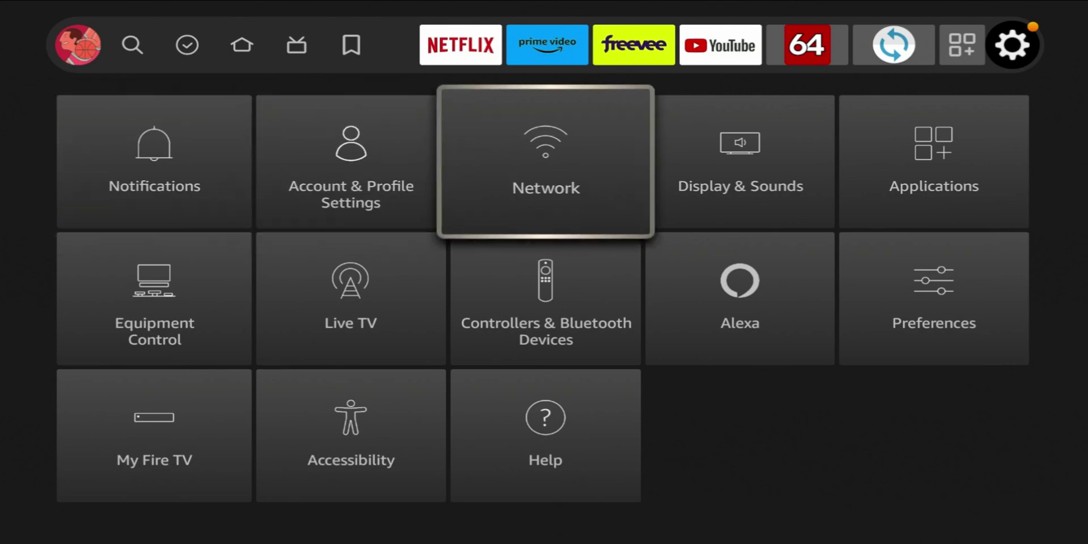
key(Right)
key(Right)
key(Return)
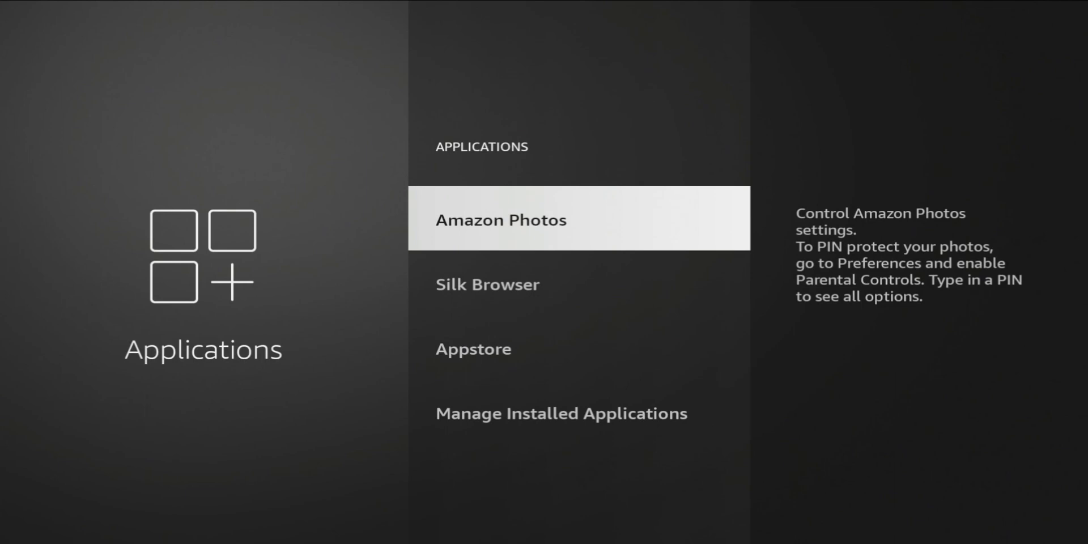
key(Down)
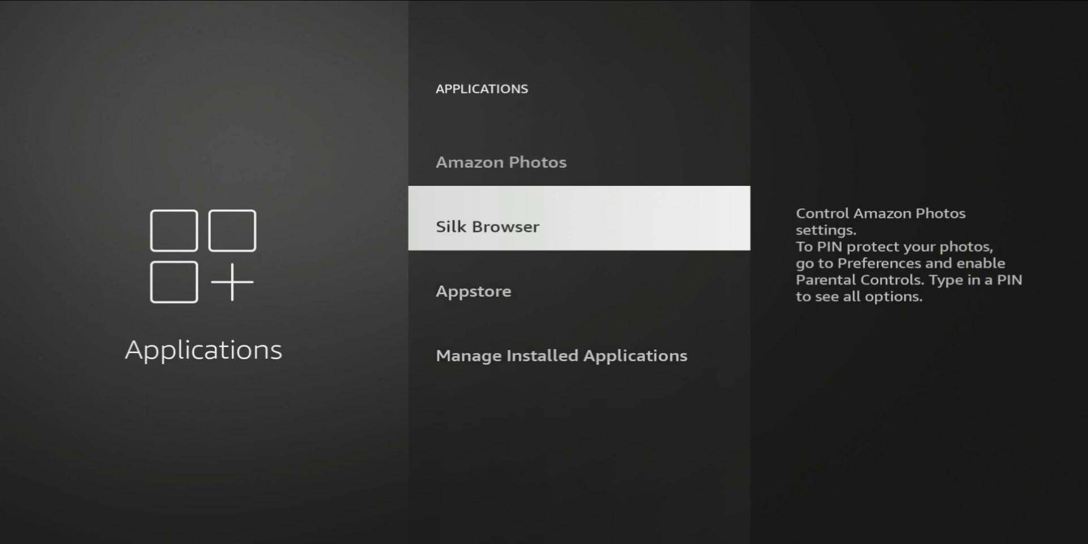
key(Down)
key(Down)
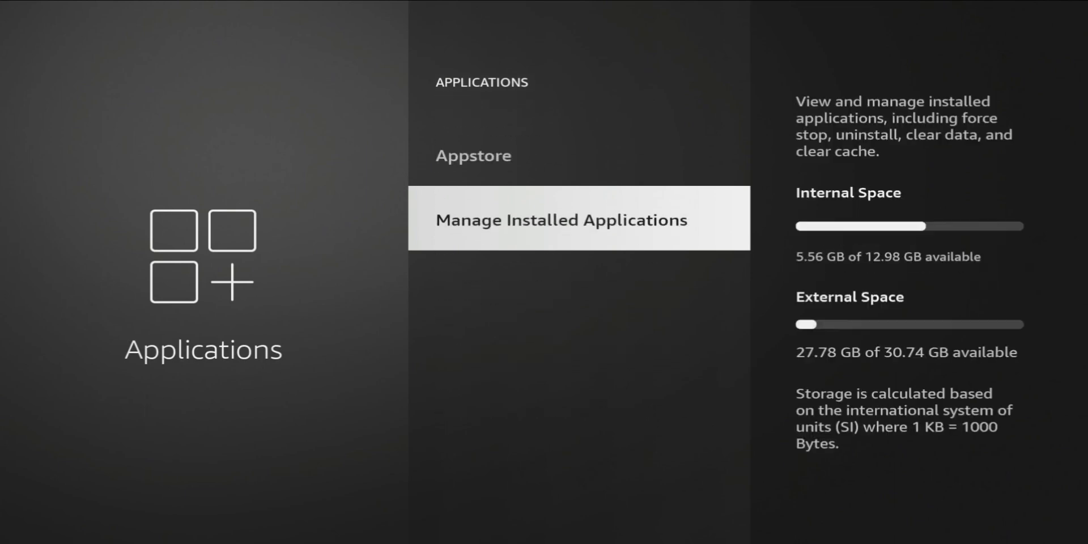
key(Return)
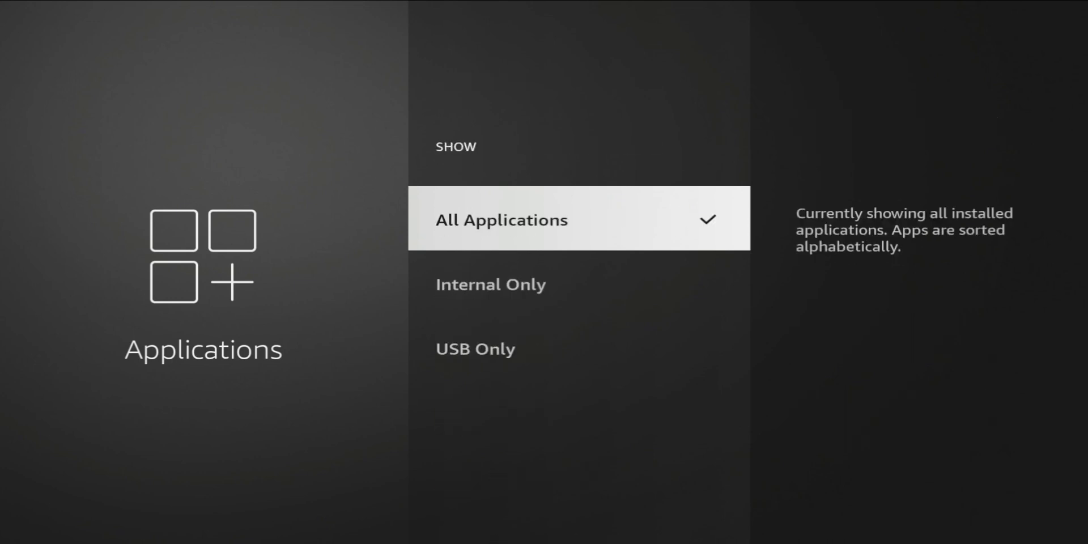
Keep All Applications selected in the Show filter and leave the installed applications list.
key(Return)
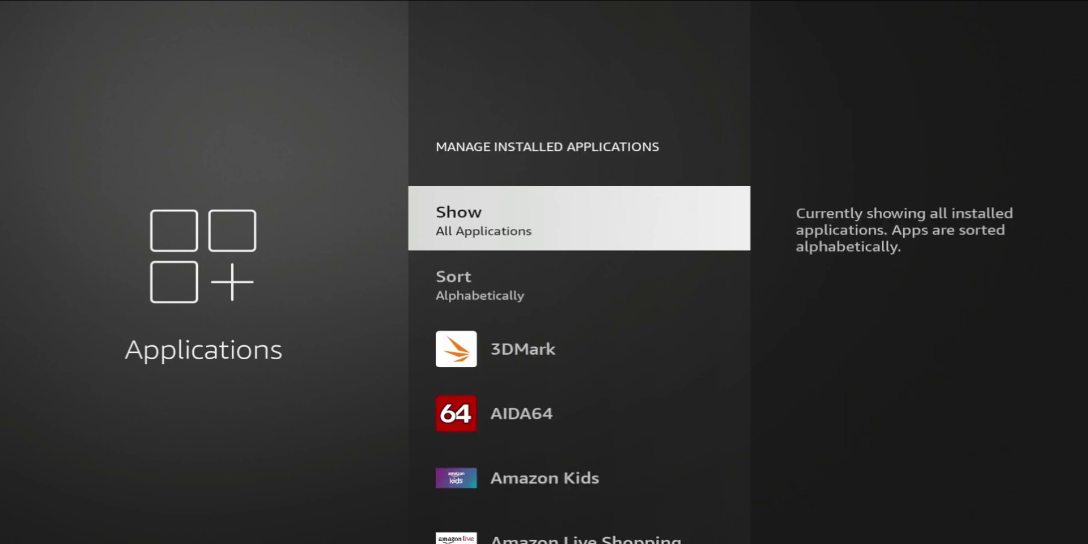
key(Down)
key(Escape)
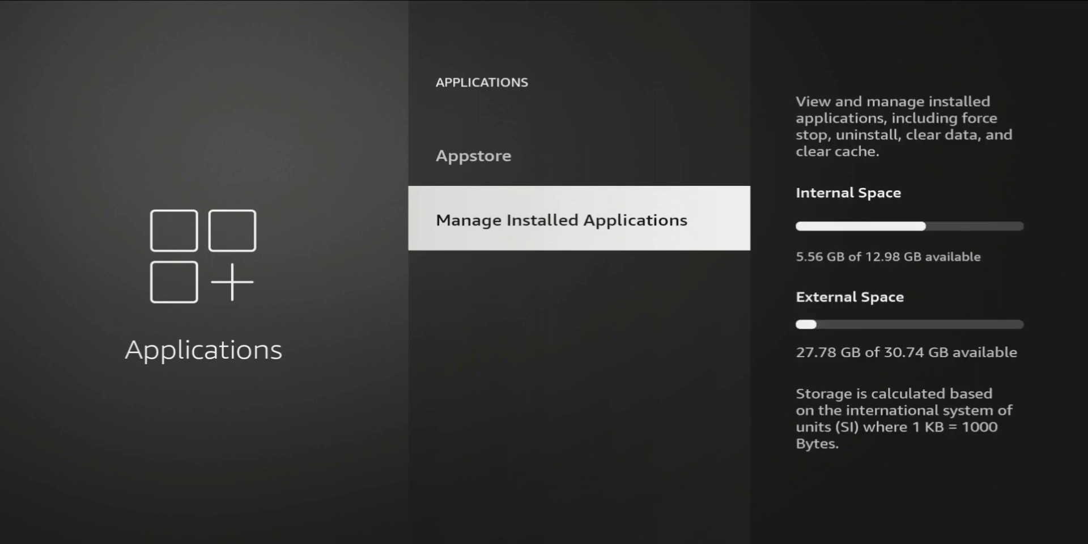
Reopen the installed applications list and review its first apps and the Sort and Show options.
key(Return)
key(Down)
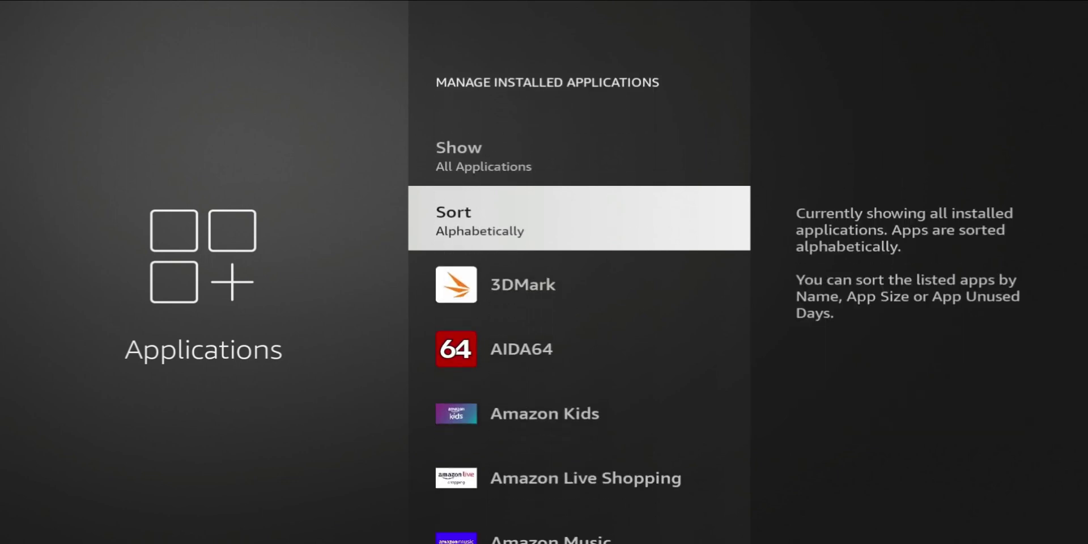
key(Down)
key(Down)
key(Down)
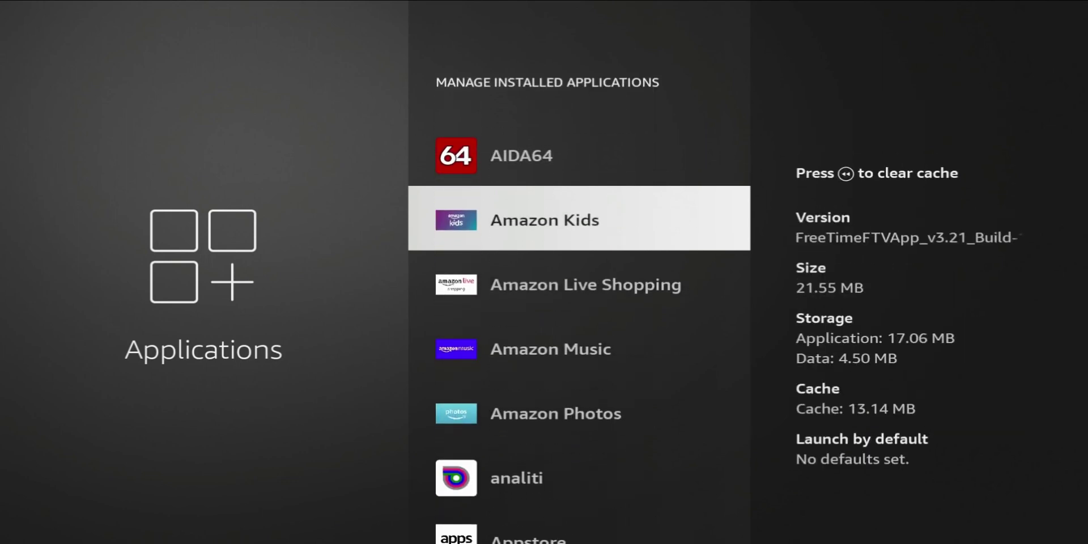
key(Up)
key(Up)
key(Up)
key(Up)
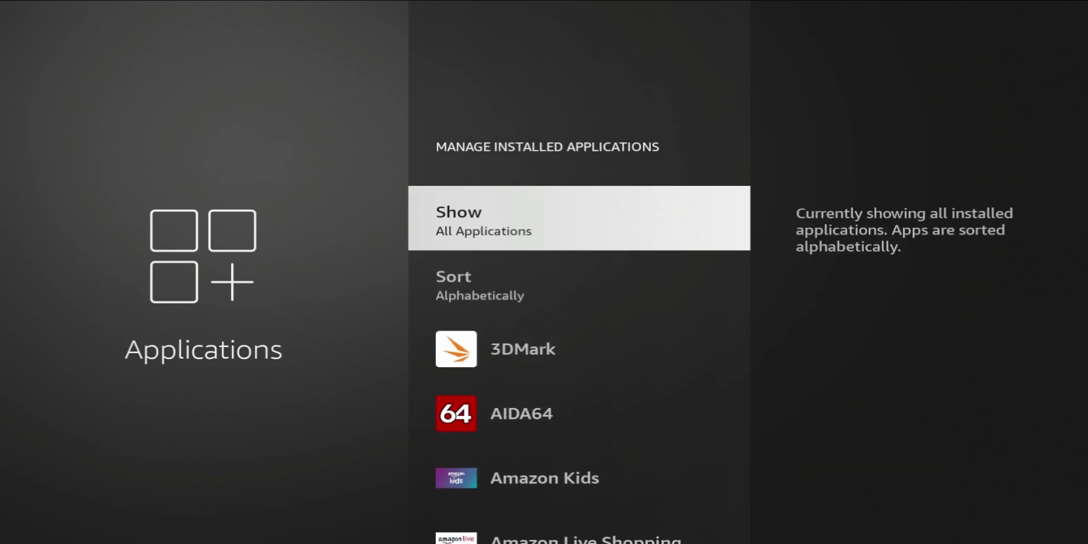
Set the Show filter of the installed applications list to All Applications.
key(Return)
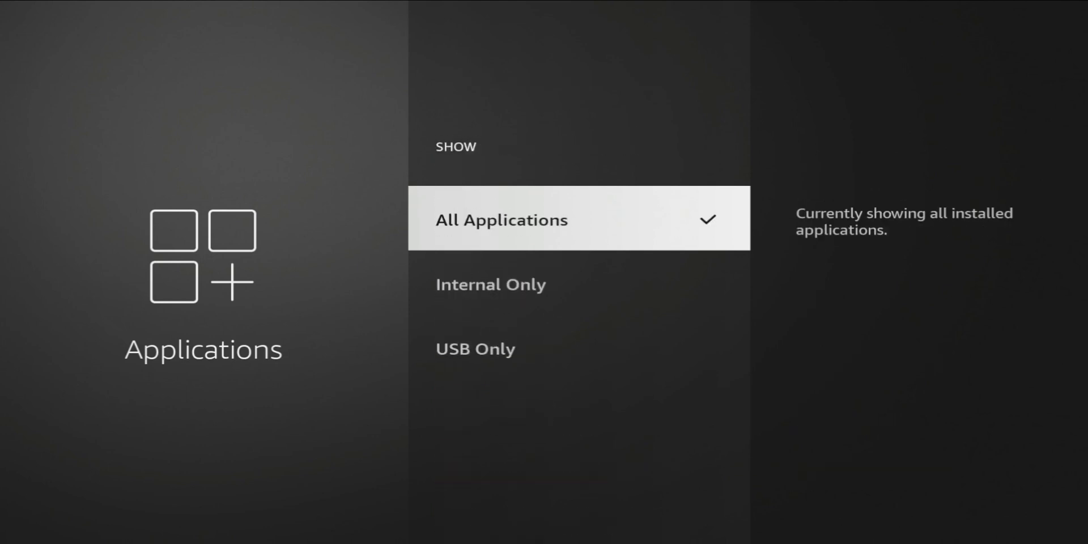
key(Return)
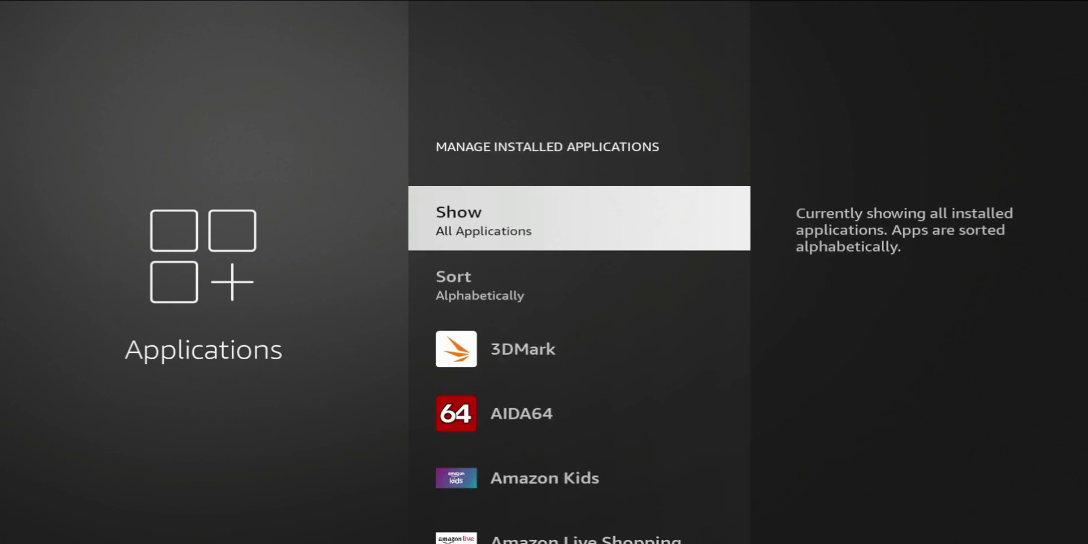
key(Down)
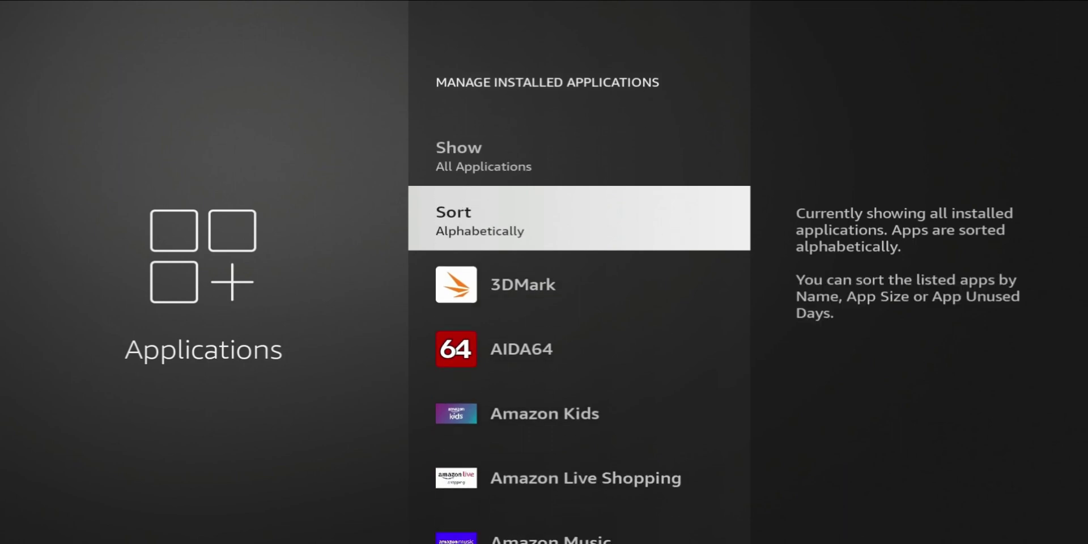
Leave the Applications settings and return to the home screen.
key(Escape)
key(Escape)
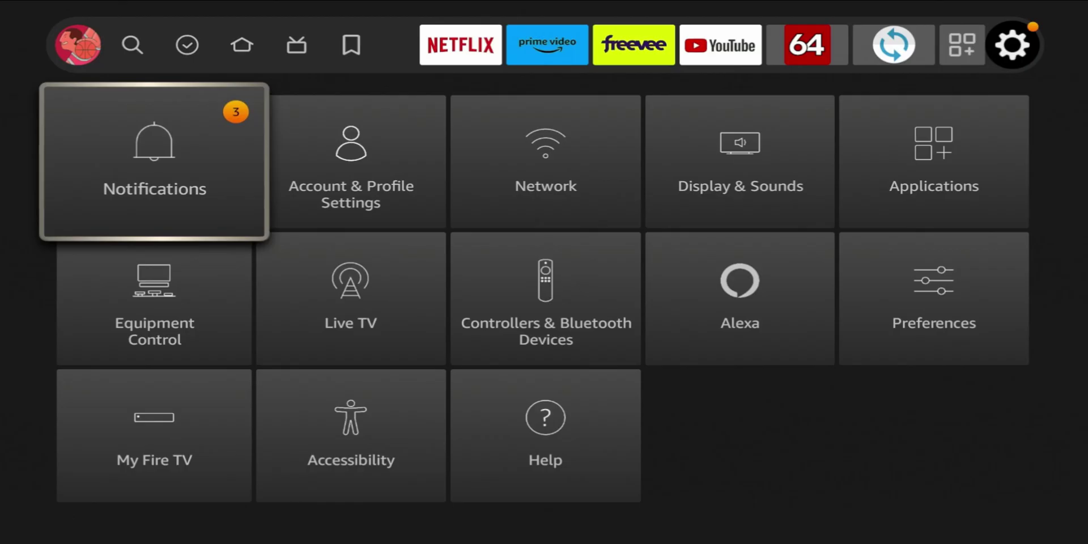
key(Up)
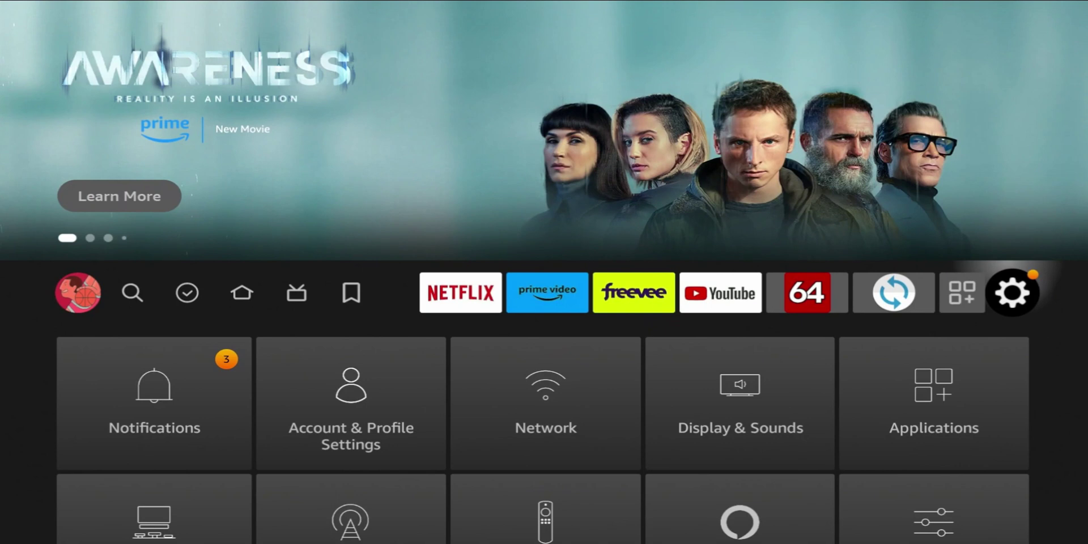
key(Down)
key(Escape)
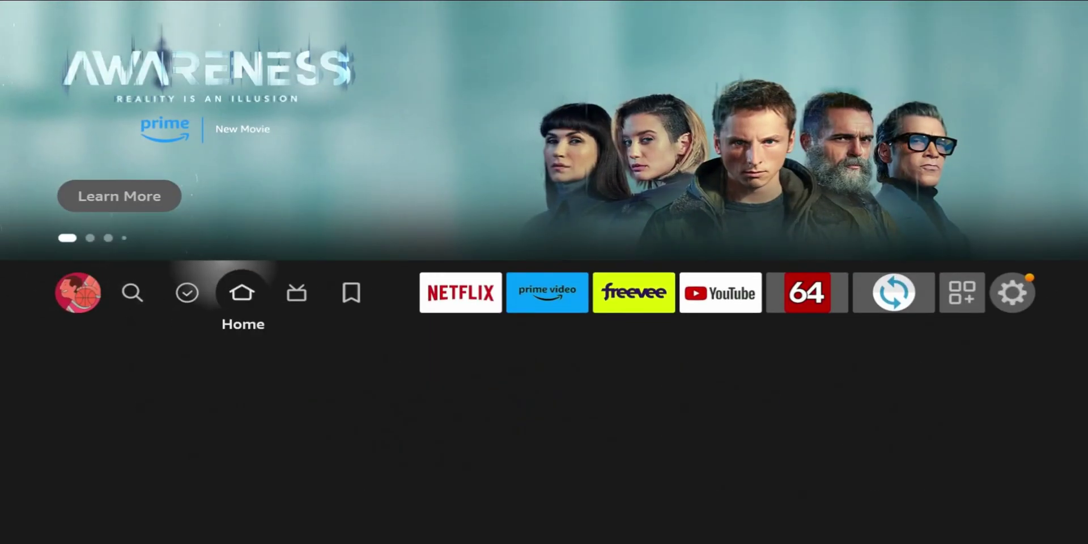
key(Right)
key(Right)
key(Right)
key(Right)
key(Right)
key(Right)
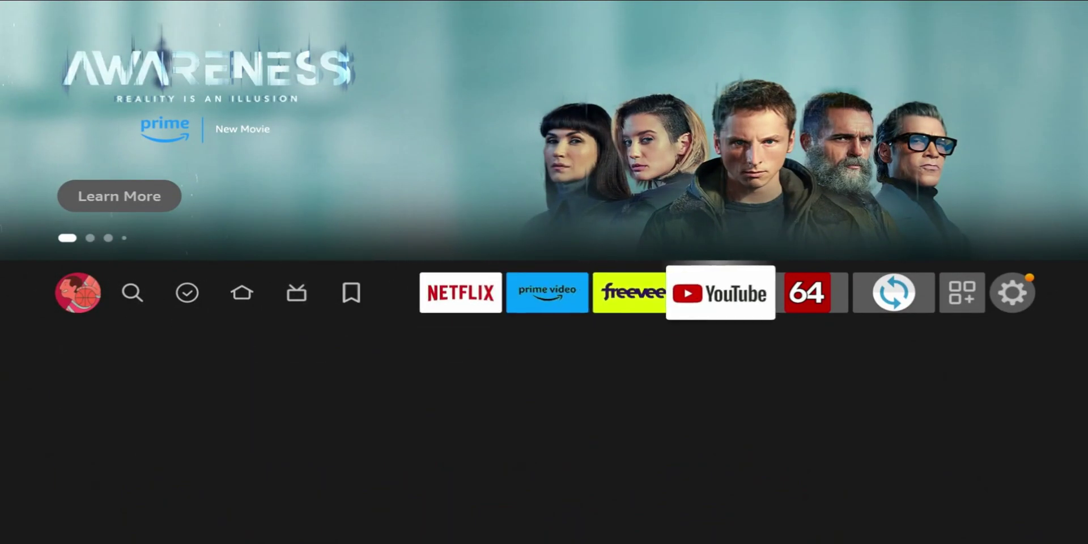
key(Right)
key(Right)
key(Right)
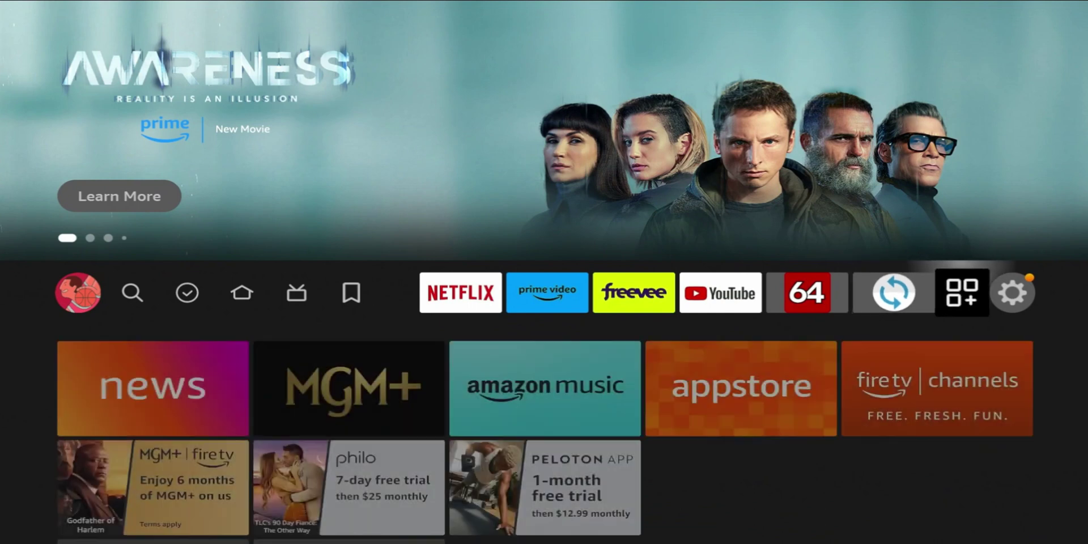
key(Right)
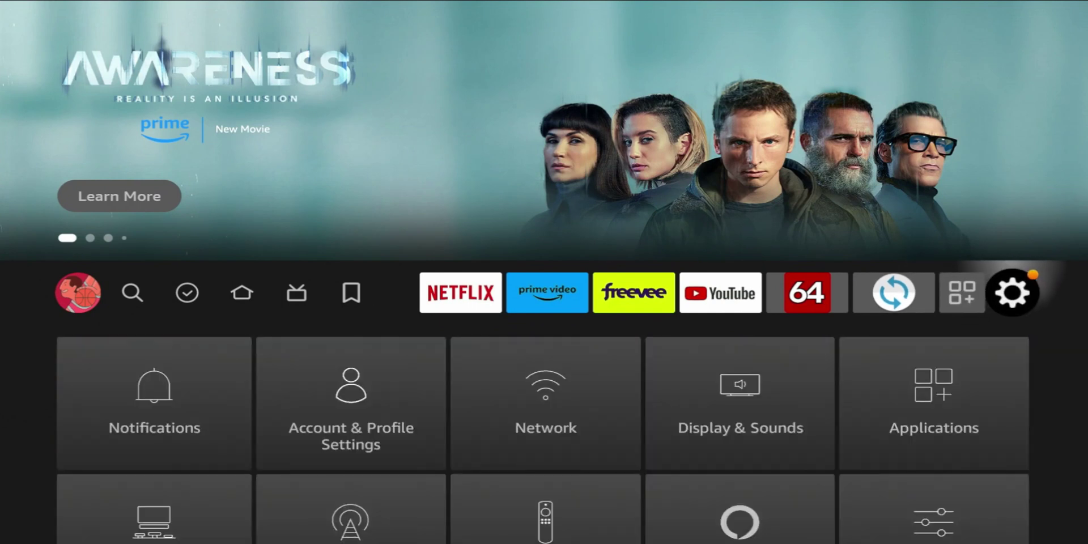
key(Left)
key(Left)
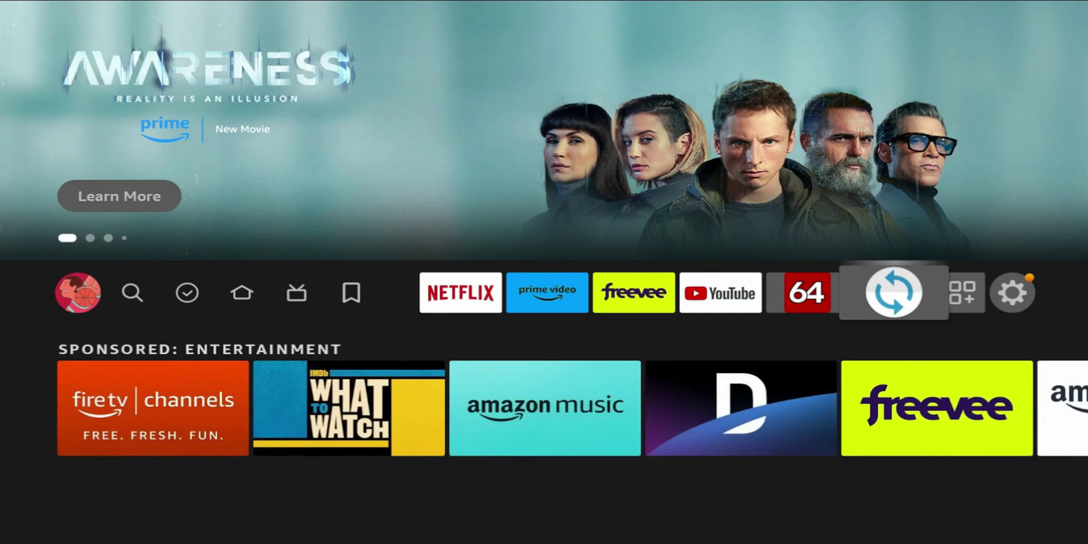
key(Left)
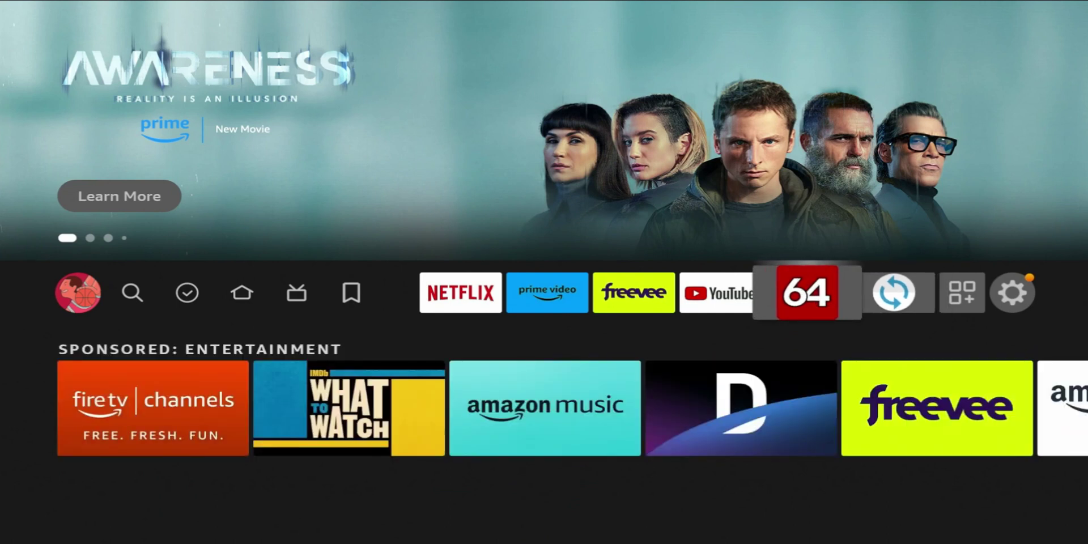
Review the What's New notice about Auto Offload and continue past it.
key(Right)
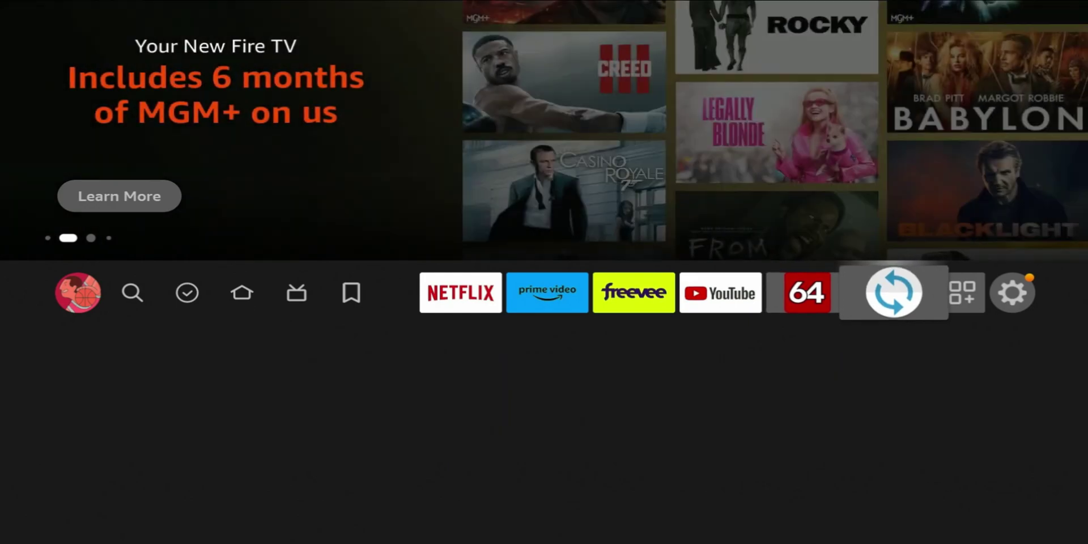
key(Right)
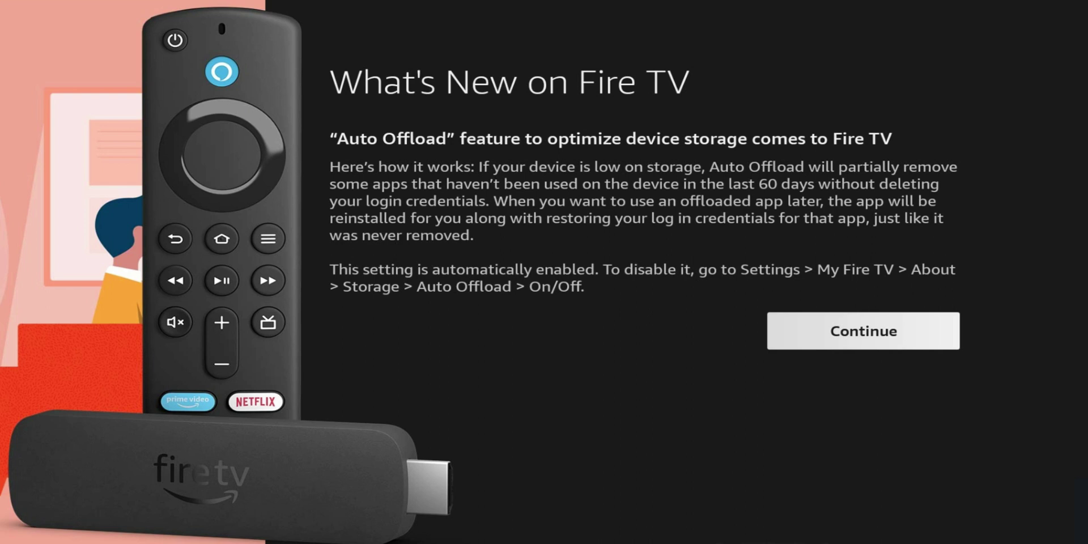
key(Return)
key(Left)
key(Right)
key(Right)
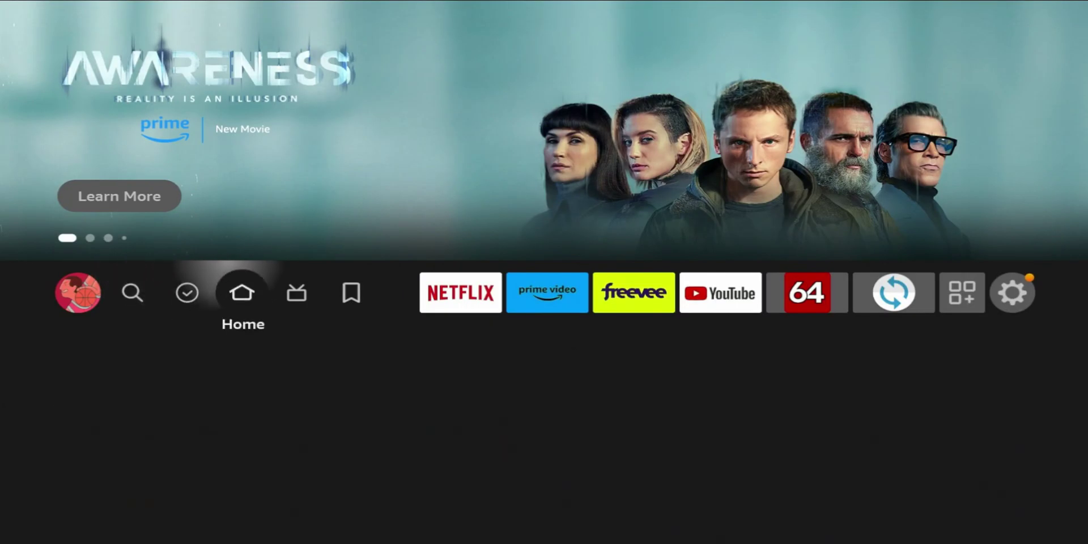
Open the Fire TV settings from the home screen and enter the grid of setting categories.
key(Right)
key(Right)
key(Right)
key(Right)
key(Right)
key(Right)
key(Right)
key(Right)
key(Right)
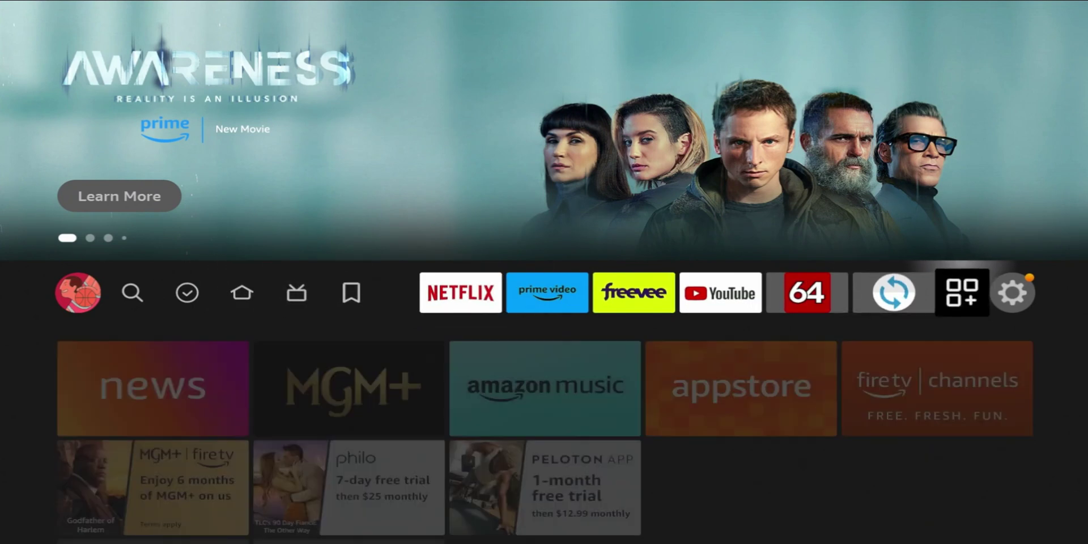
key(Right)
key(Down)
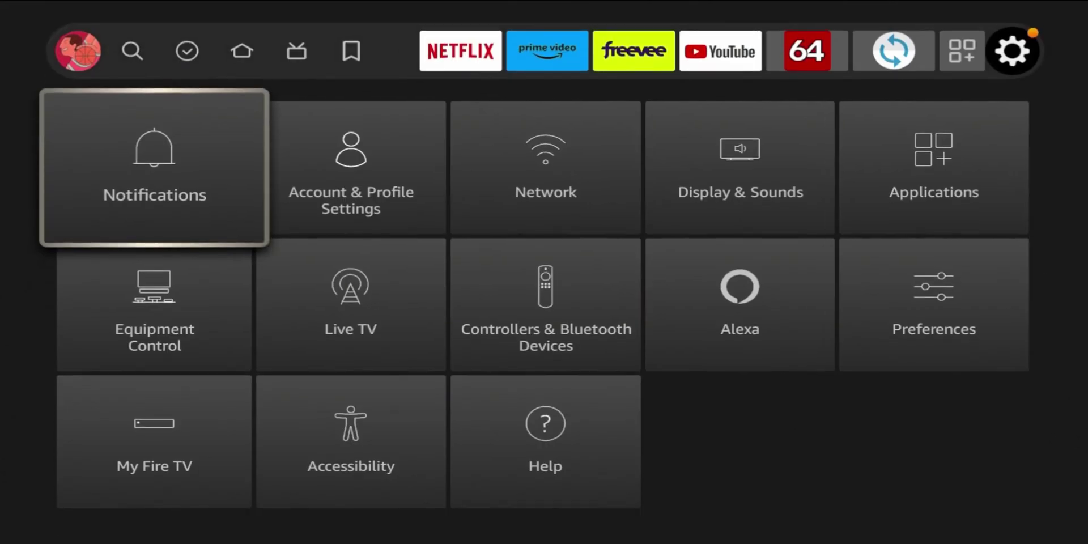
Open the My Fire TV settings and enter the About section.
key(Down)
key(Down)
key(Return)
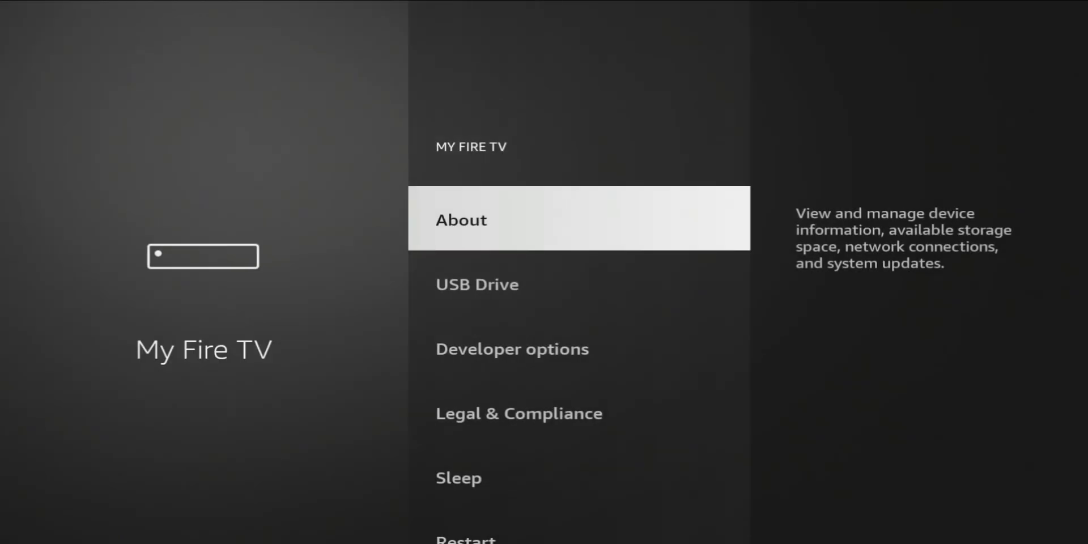
key(Return)
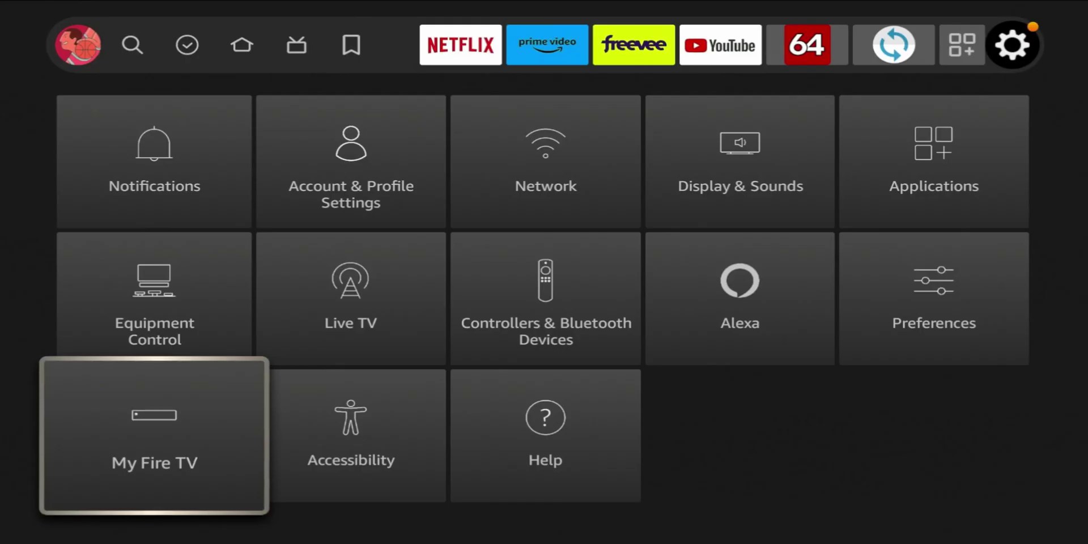
Reopen the About section of My Fire TV and check for system updates.
key(Return)
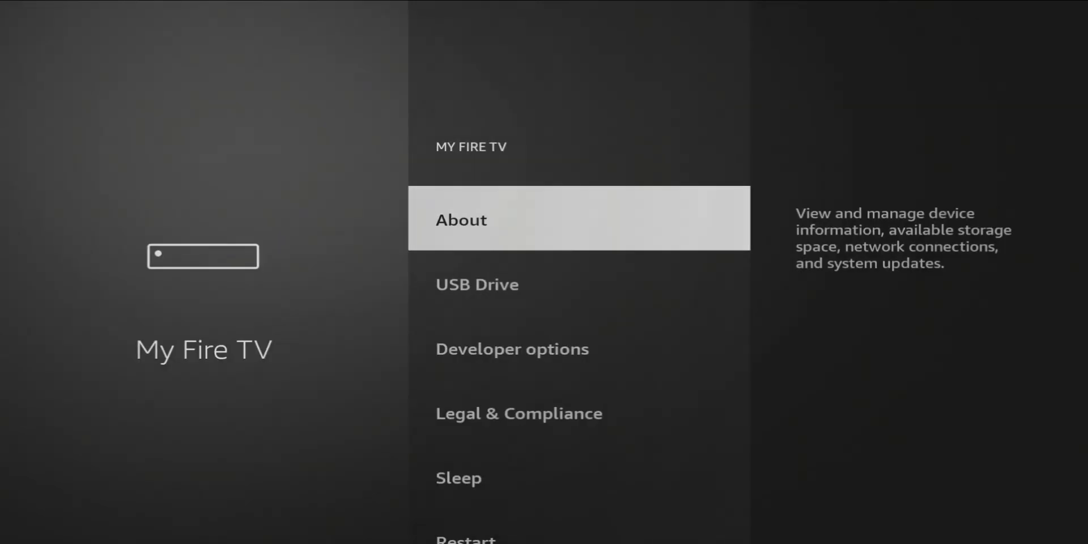
key(Return)
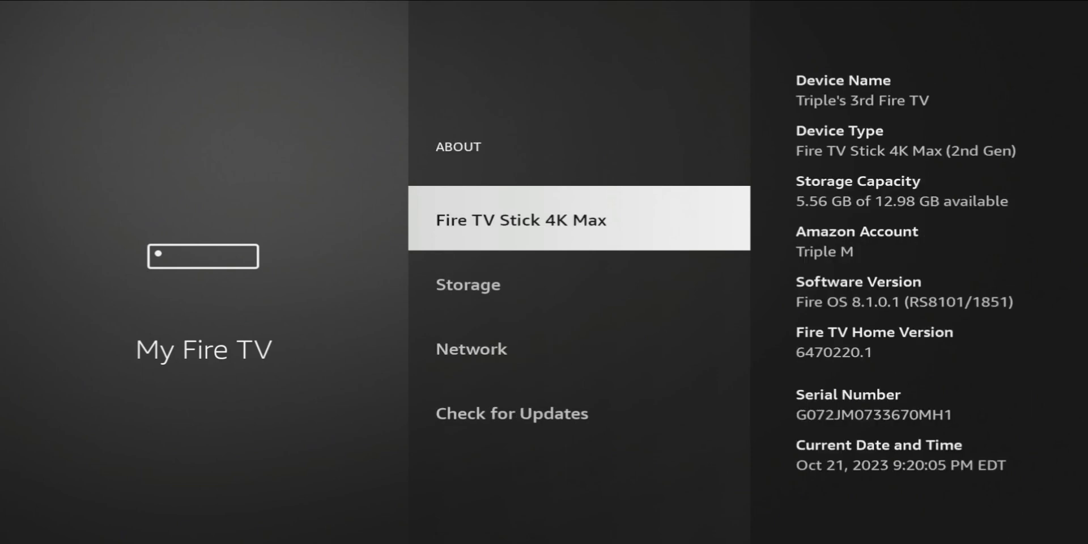
key(Down)
key(Down)
key(Down)
key(Return)
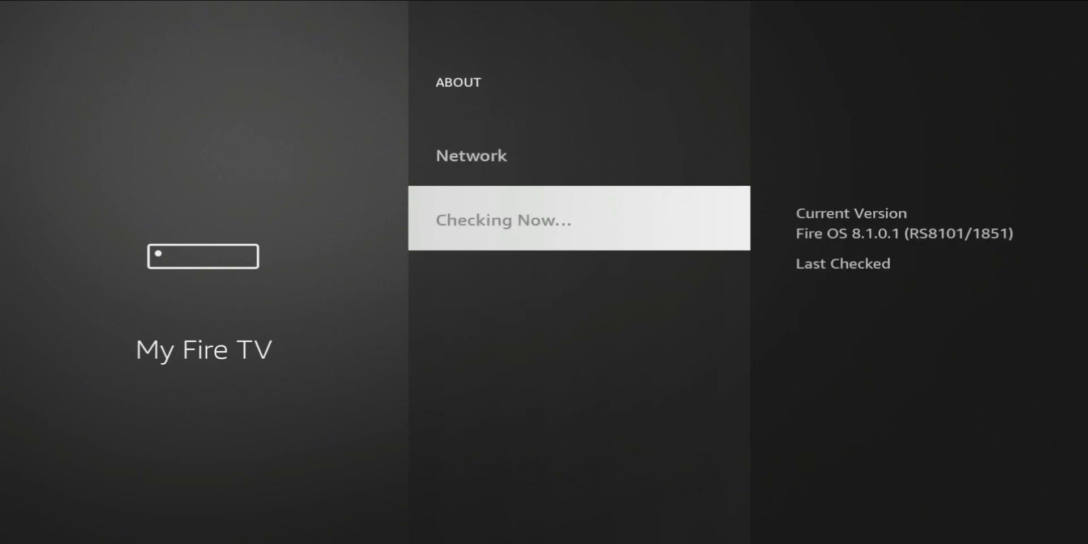
View the internal and external storage space in the About section, and return to the home screen.
key(Up)
key(Up)
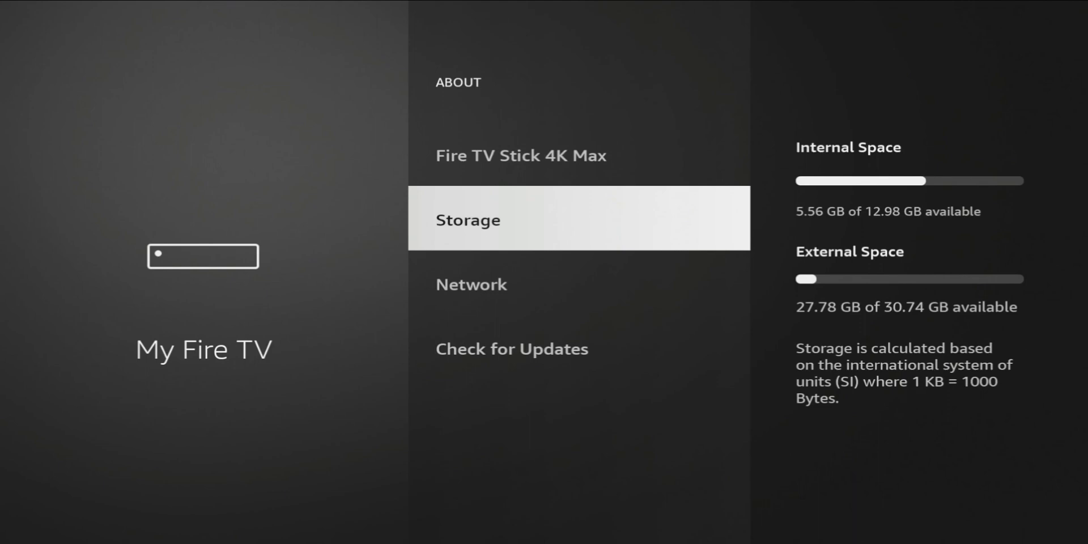
key(Home)
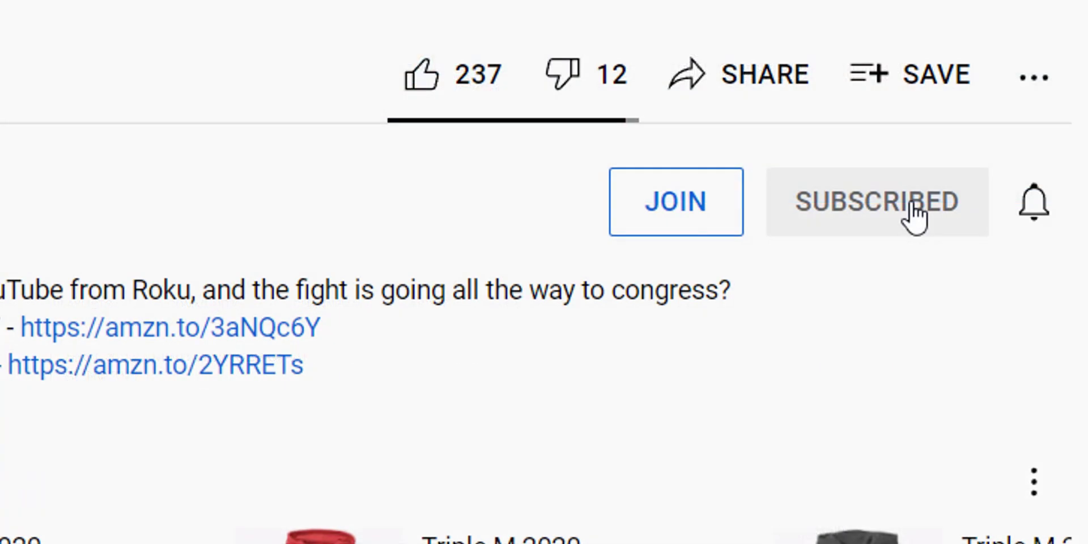
Switch to YouTube and open the notification options for the subscribed channel.
click(1035, 204)
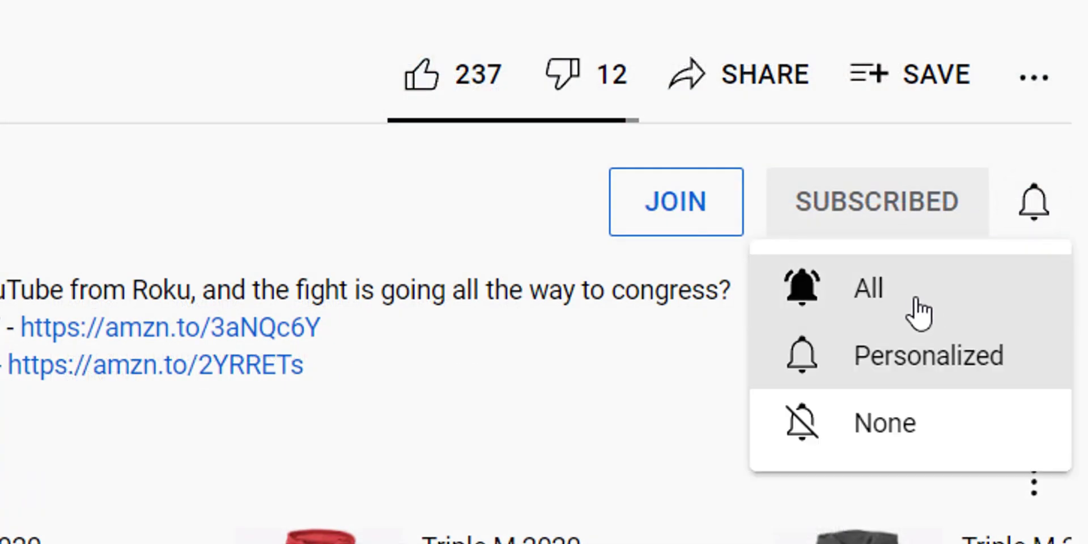